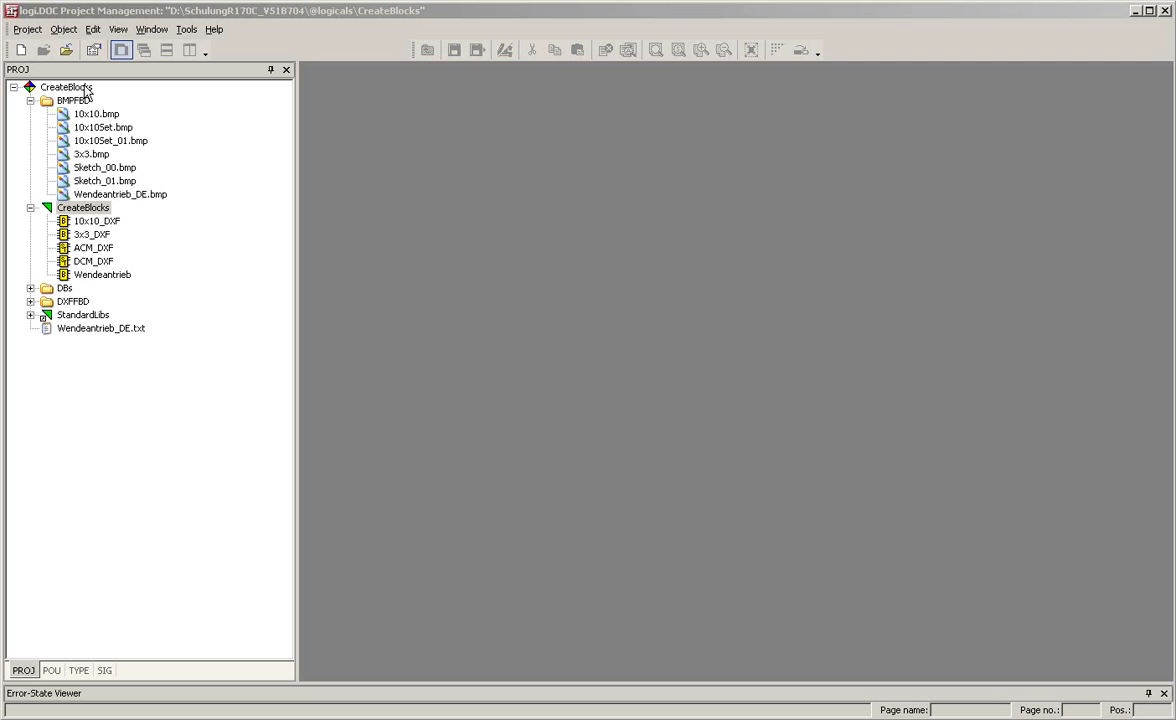
Open ReverseDrive_ENG.txt from the project tree and examine its variable definitions.
{"action": "left_click", "coordinate": [84, 89]}
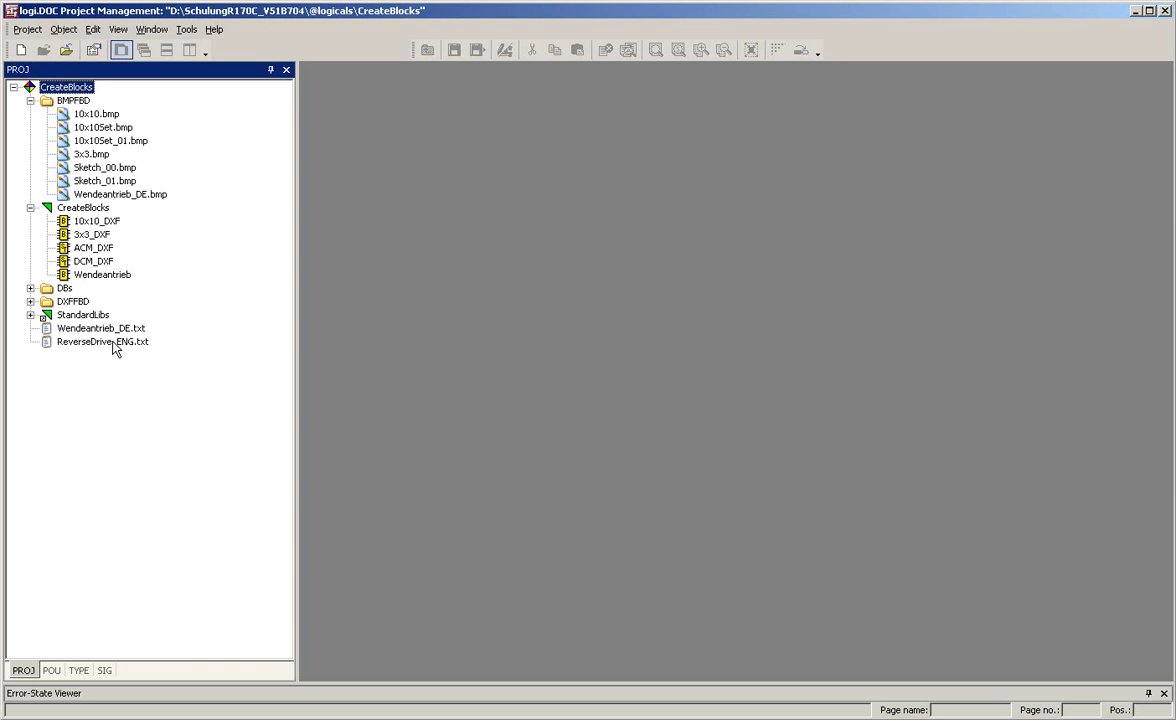
{"action": "double_click", "coordinate": [115, 345]}
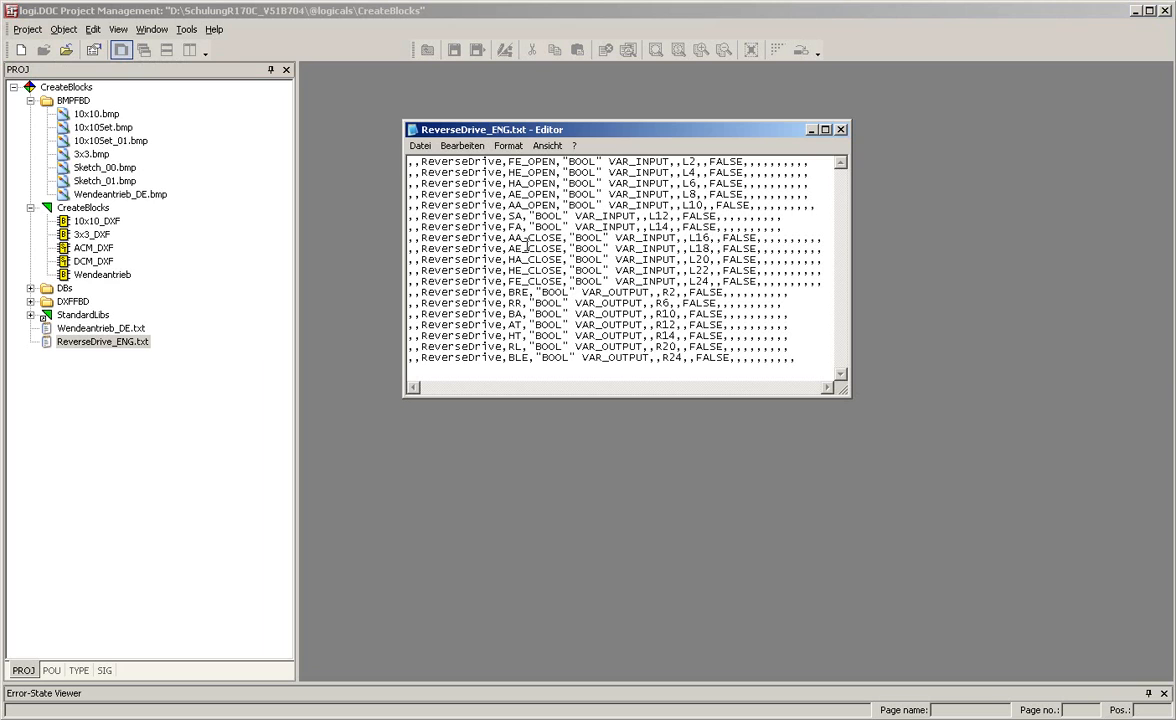
{"action": "left_click", "coordinate": [522, 163]}
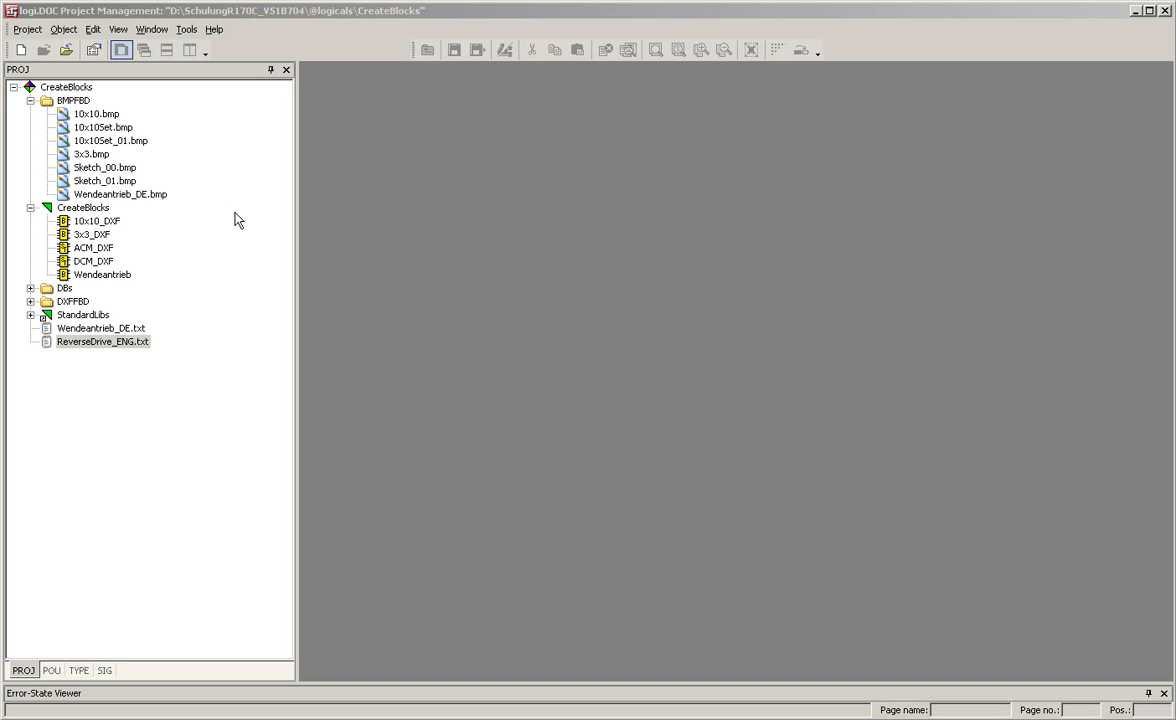
Create a FunctionBlockType(FBD) object named ReverseDrive in the CreateBlocks library.
{"action": "left_click", "coordinate": [90, 210]}
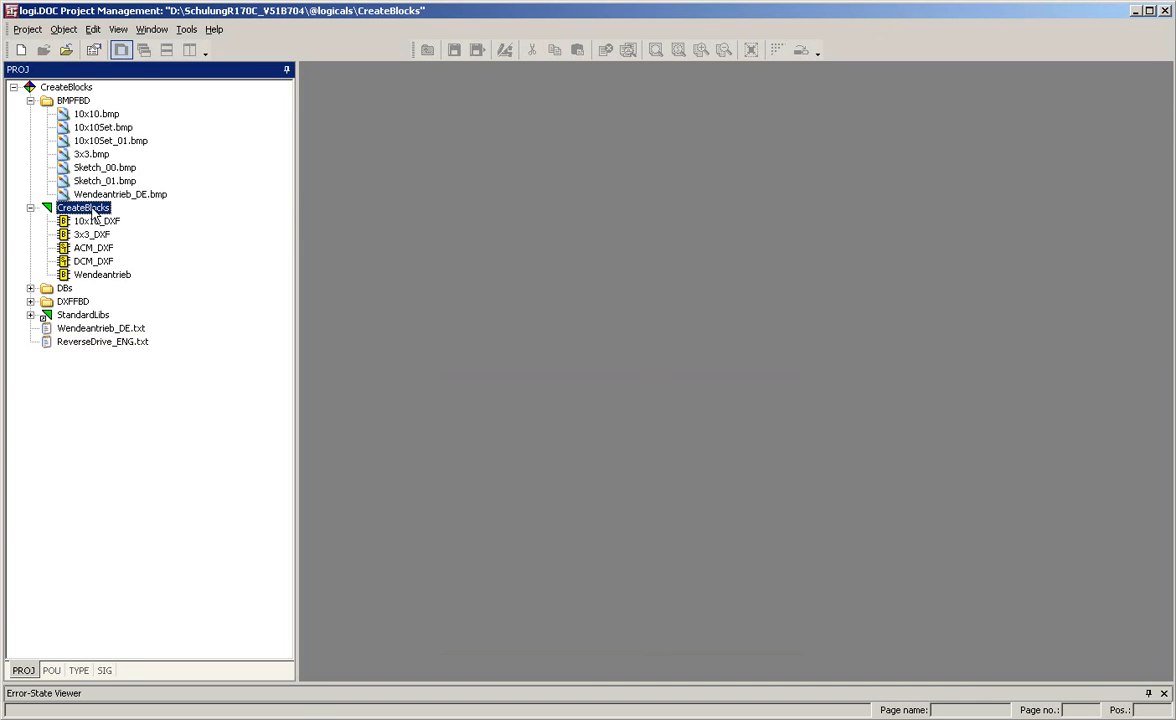
{"action": "right_click", "coordinate": [92, 212]}
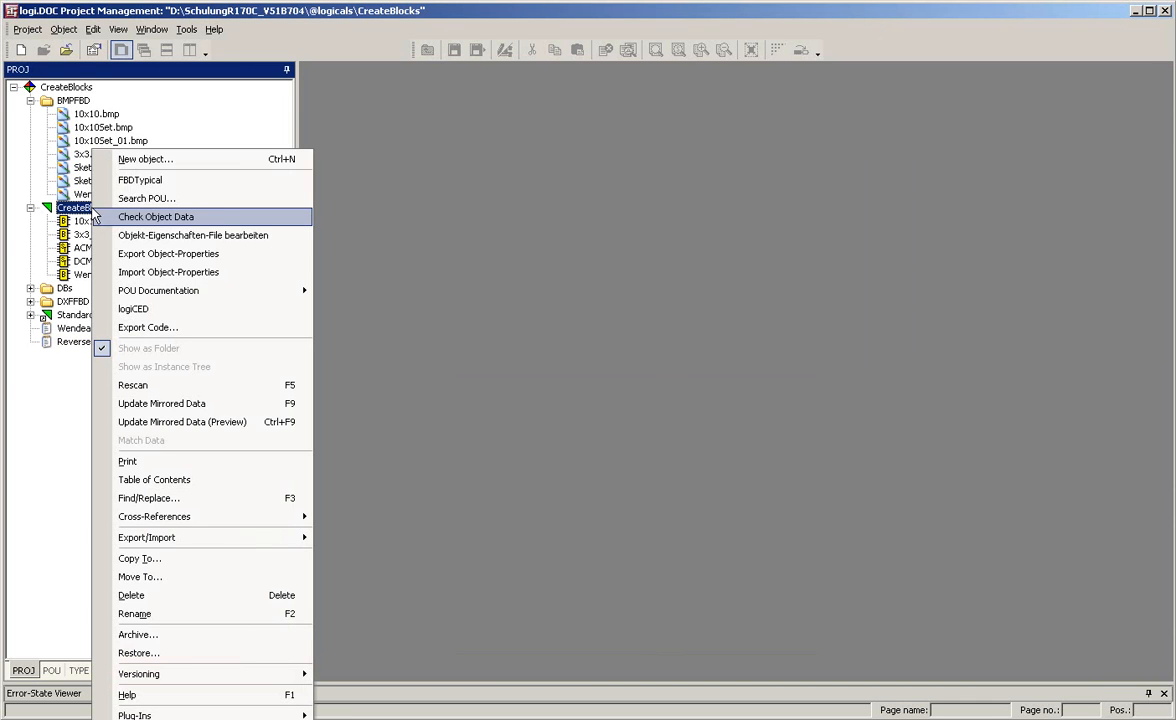
{"action": "left_click", "coordinate": [168, 161]}
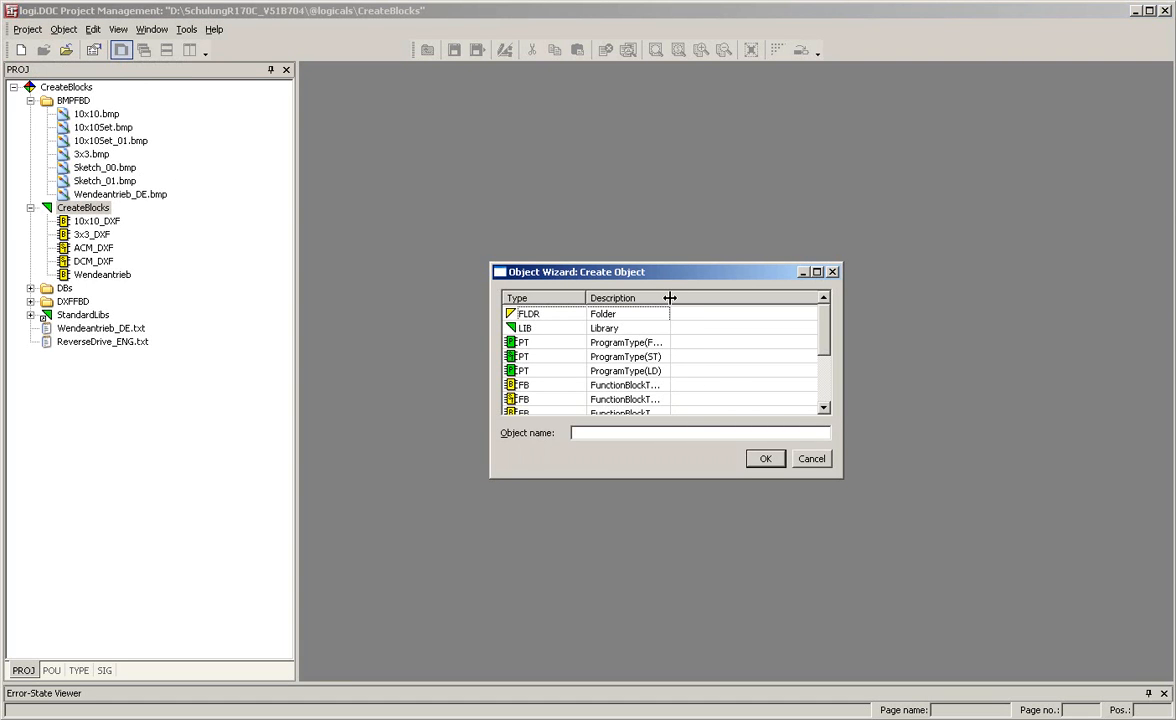
{"action": "left_click_drag", "start_coordinate": [670, 298], "coordinate": [741, 298]}
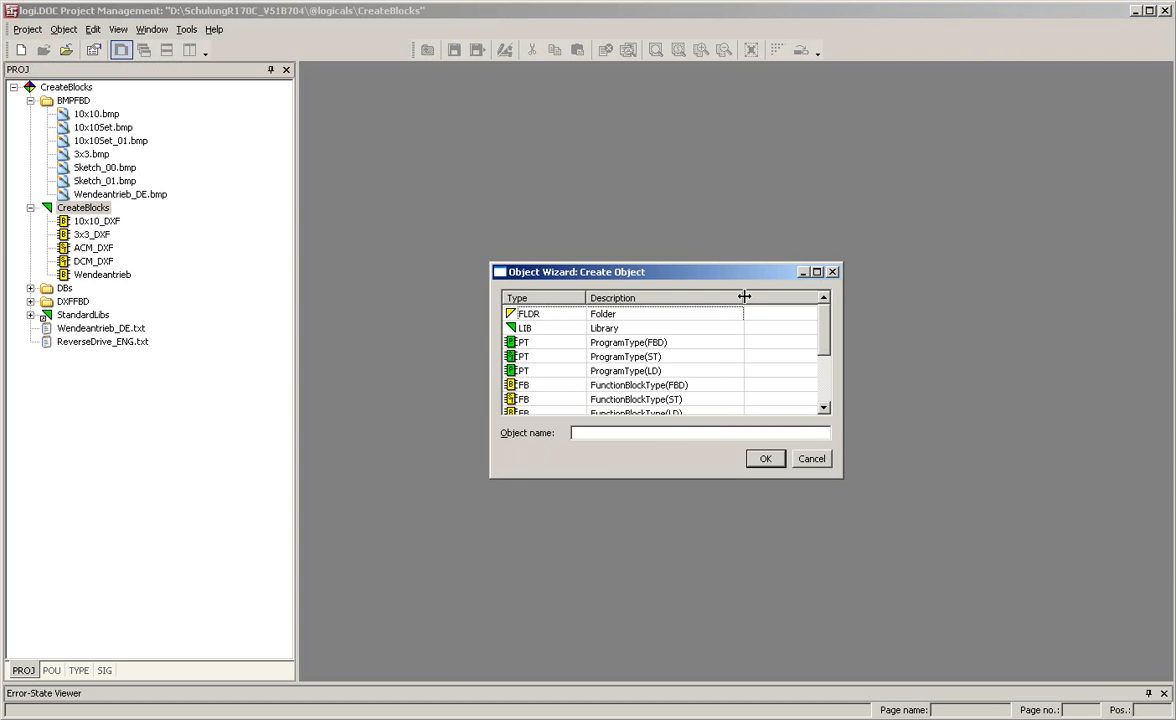
{"action": "left_click", "coordinate": [666, 390]}
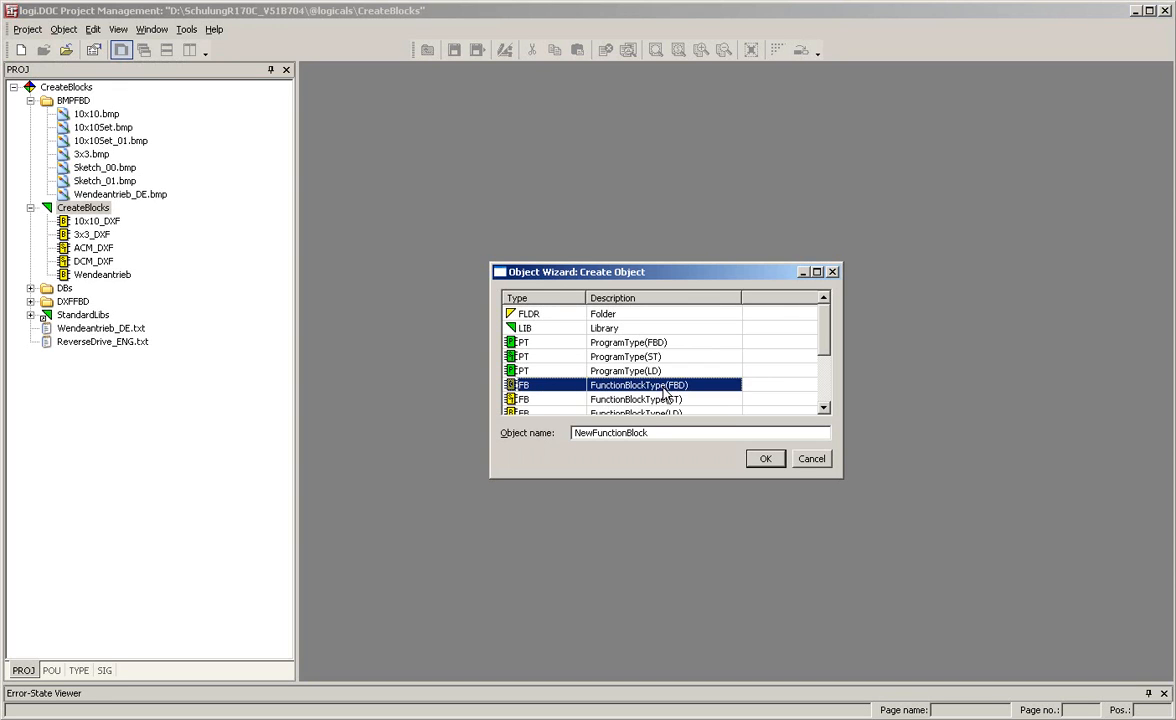
{"action": "left_click_drag", "start_coordinate": [650, 432], "coordinate": [574, 432]}
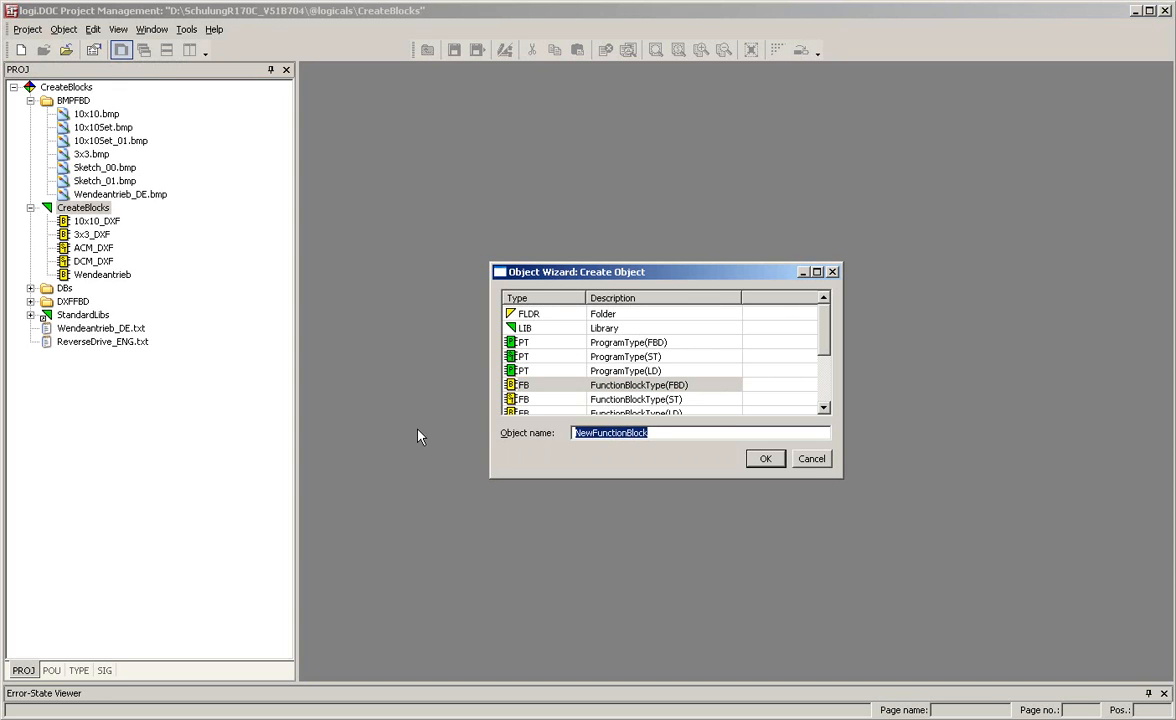
{"action": "type", "text": "Reverse"}
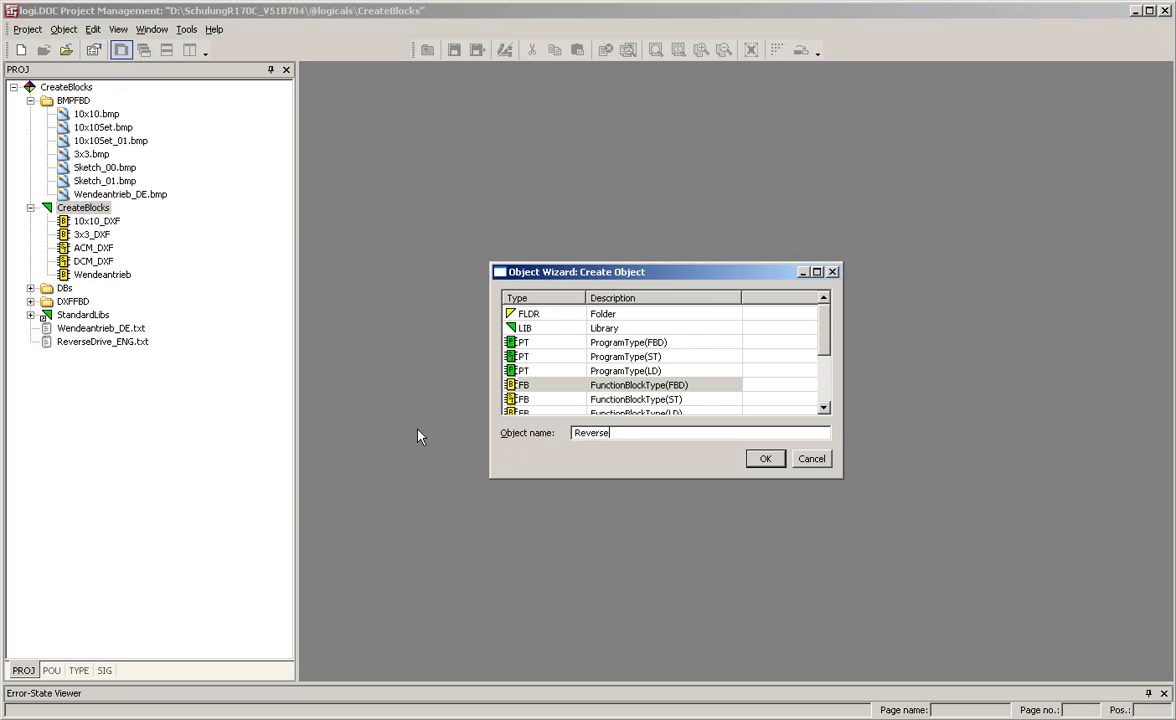
{"action": "type", "text": "Drive"}
{"action": "key", "text": "Return"}
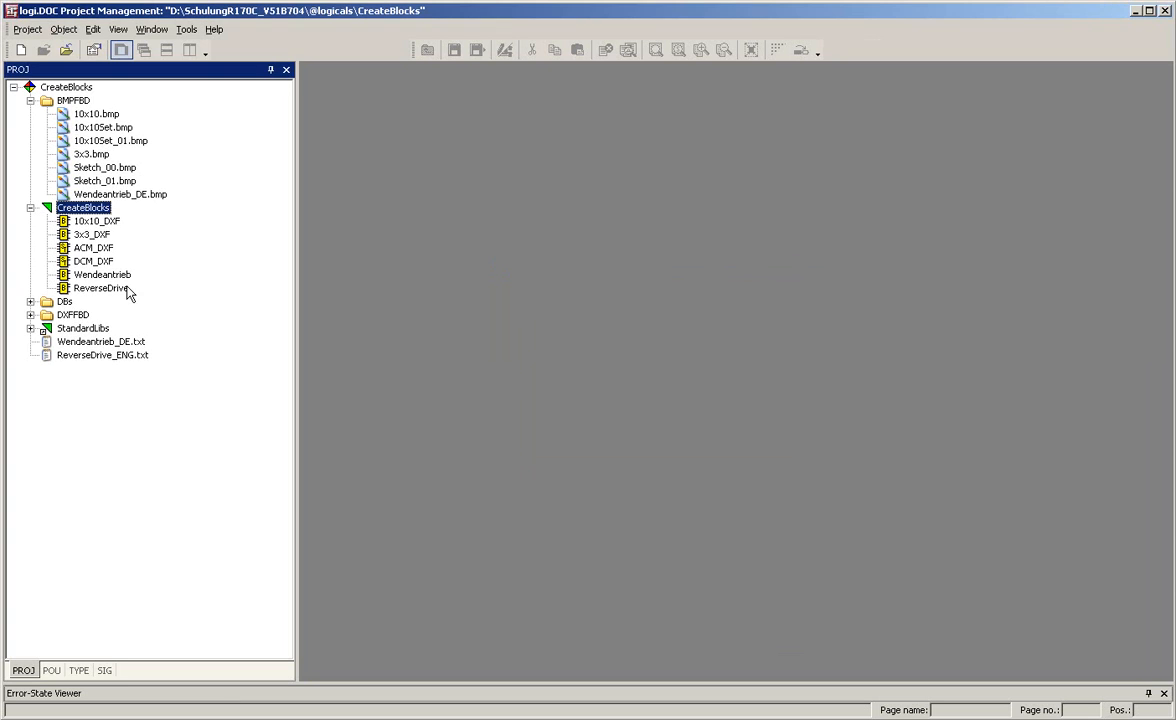
Open the ReverseDrive function block and resize its interface block to 6 by 20 units.
{"action": "double_click", "coordinate": [101, 288]}
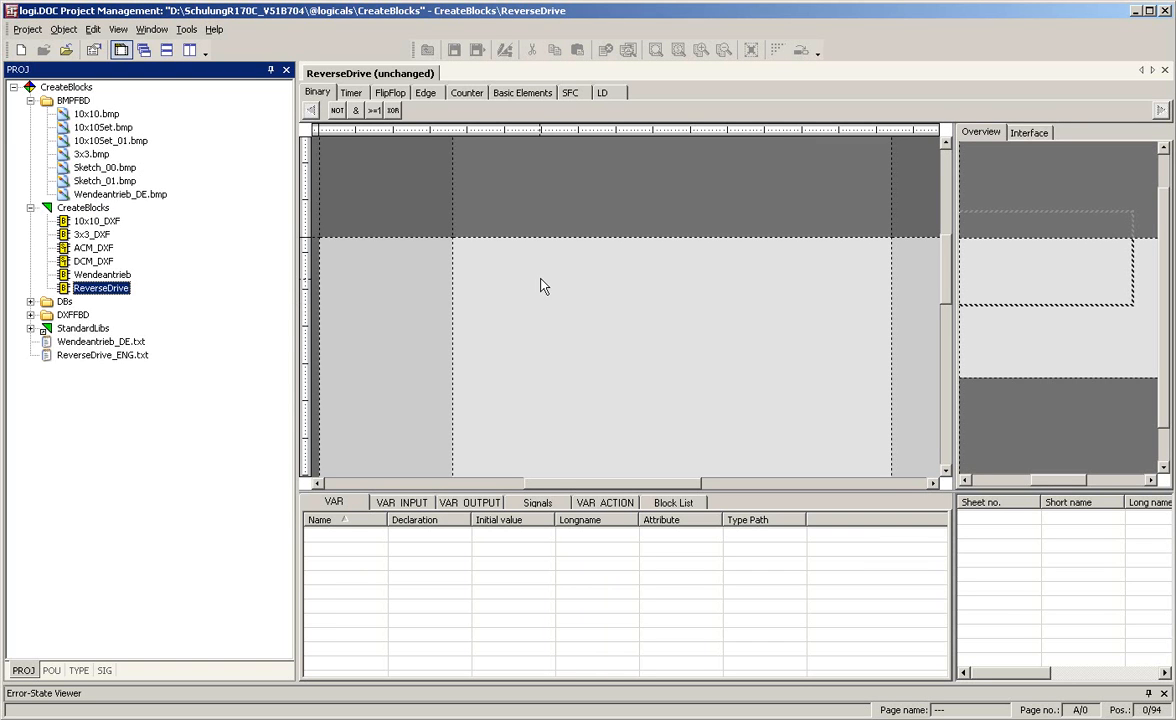
{"action": "left_click", "coordinate": [1028, 133]}
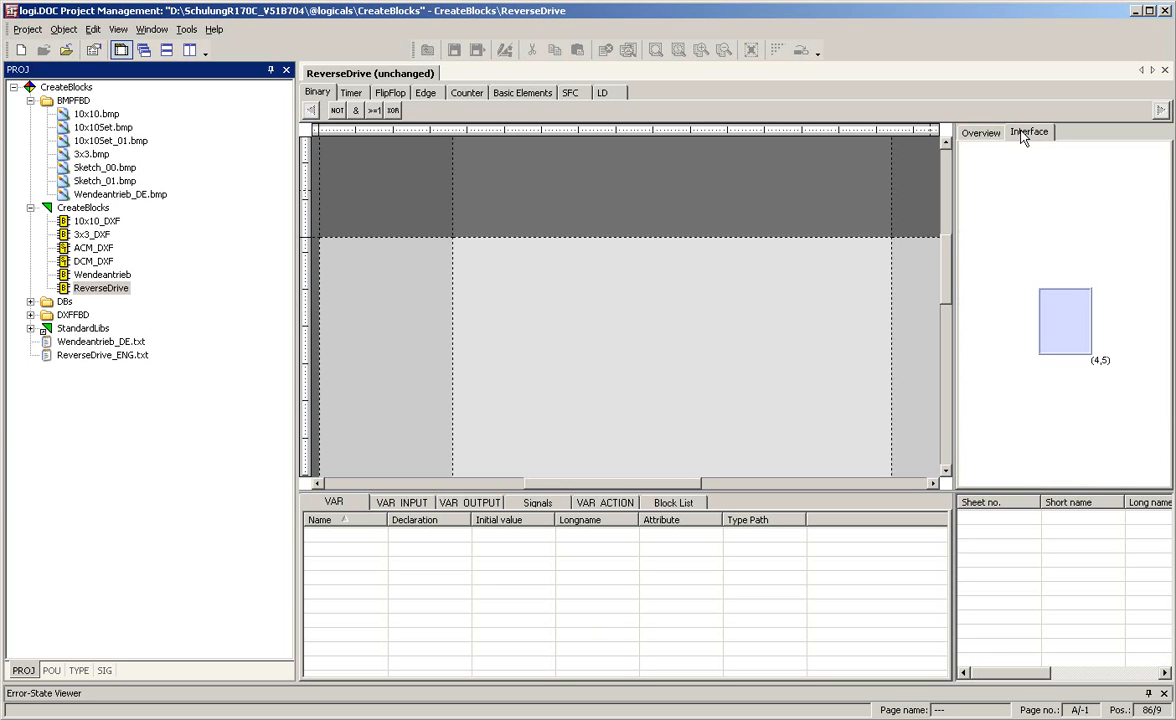
{"action": "left_click", "coordinate": [1070, 352]}
{"action": "left_click_drag", "start_coordinate": [1069, 347], "coordinate": [1045, 541]}
{"action": "left_click_drag", "start_coordinate": [1070, 450], "coordinate": [1063, 465]}
{"action": "left_click", "coordinate": [1093, 397]}
{"action": "mouse_move", "coordinate": [1093, 397]}
{"action": "left_mouse_down"}
{"action": "mouse_move", "coordinate": [1129, 398]}
{"action": "mouse_move", "coordinate": [1100, 383]}
{"action": "left_mouse_up"}
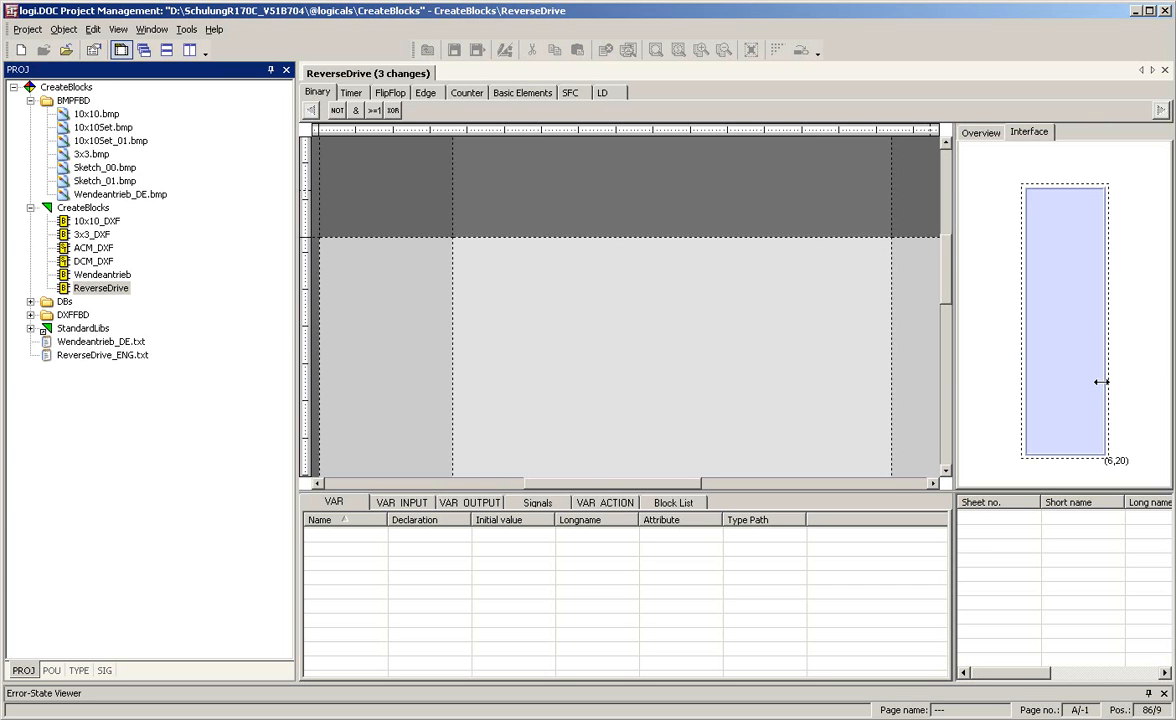
{"action": "left_click", "coordinate": [1068, 222]}
{"action": "right_click", "coordinate": [1064, 246]}
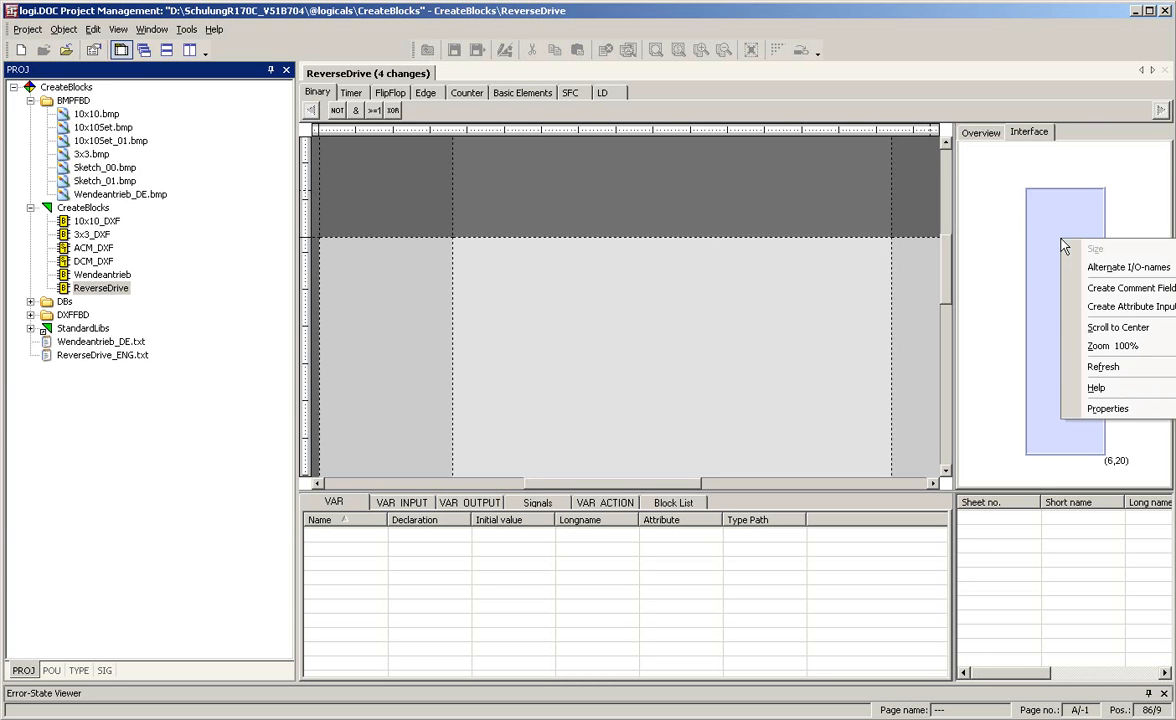
Import the block's variables from ReverseDrive_ENG.txt using the LCExpImp.def definition file.
{"action": "right_click", "coordinate": [848, 540]}
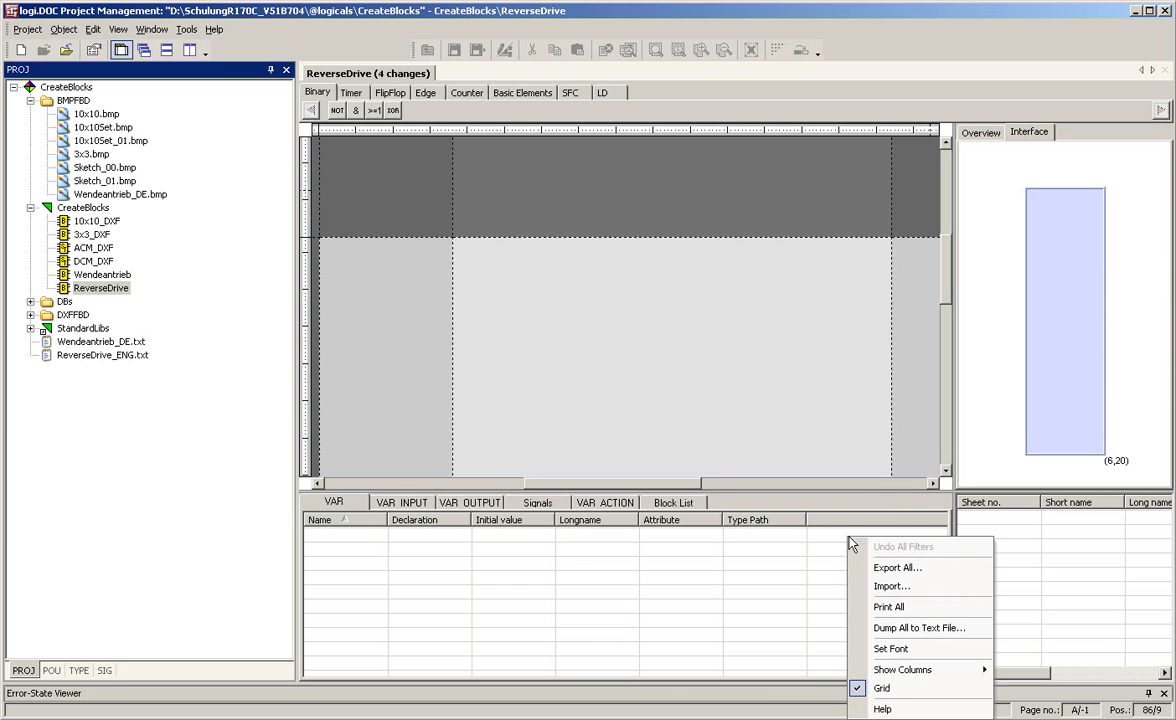
{"action": "left_click", "coordinate": [886, 586]}
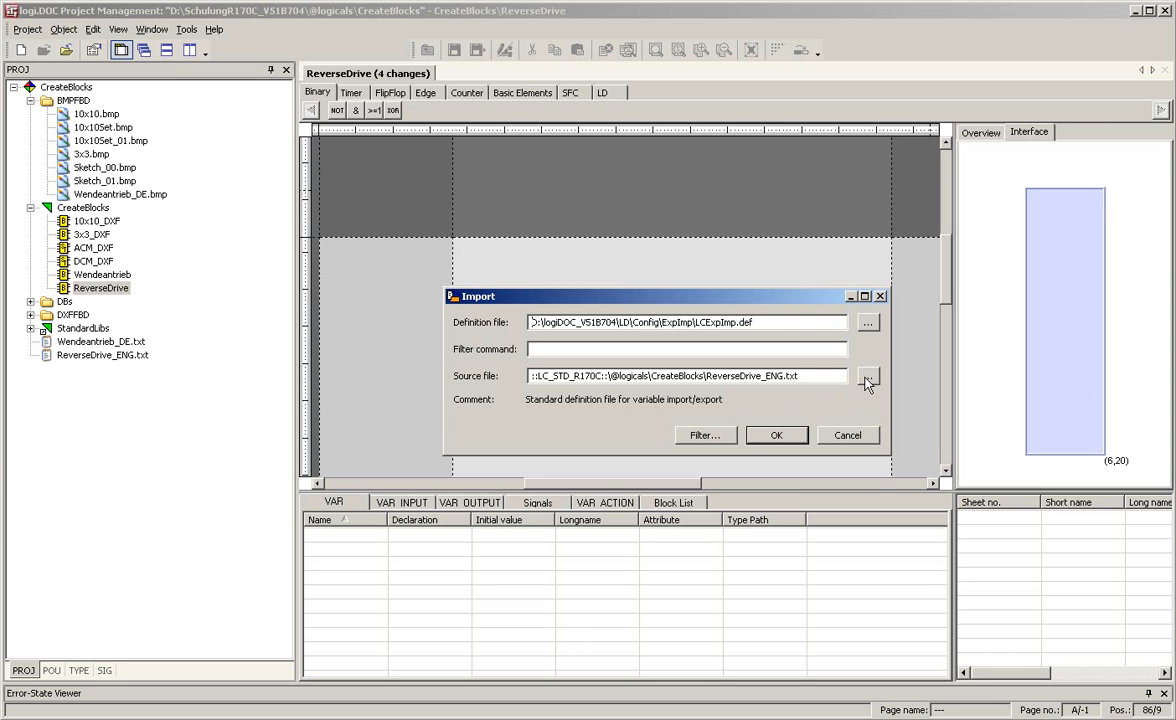
{"action": "left_click", "coordinate": [778, 436]}
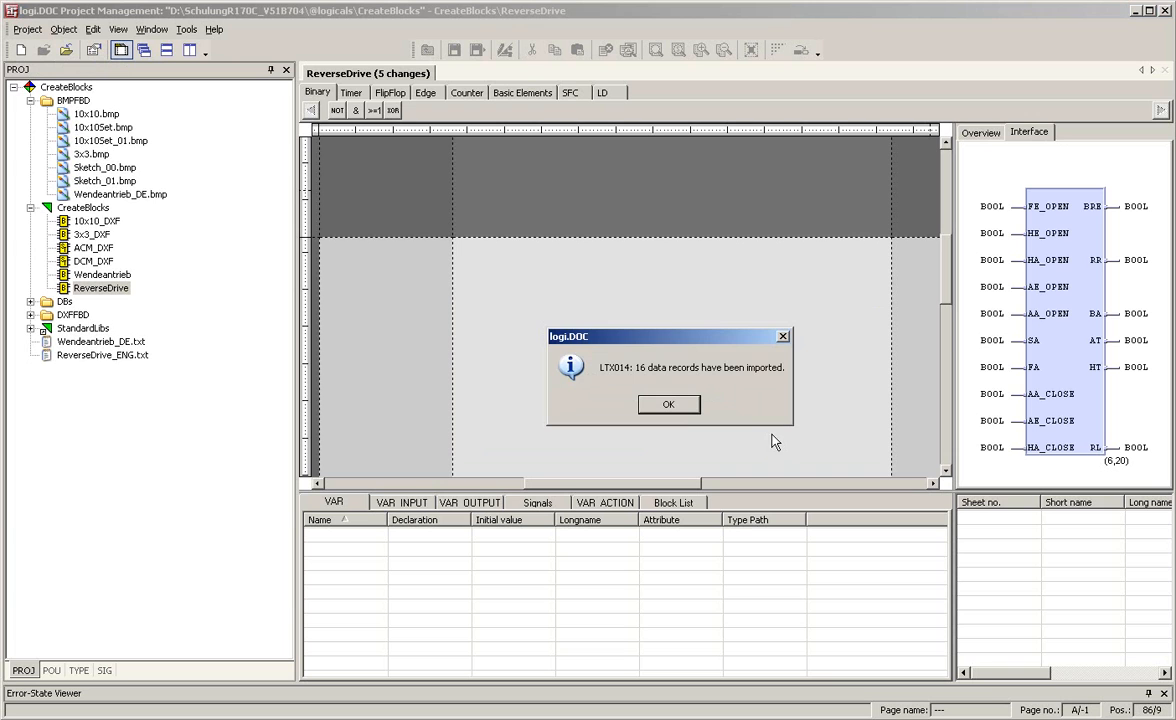
{"action": "left_click", "coordinate": [669, 405]}
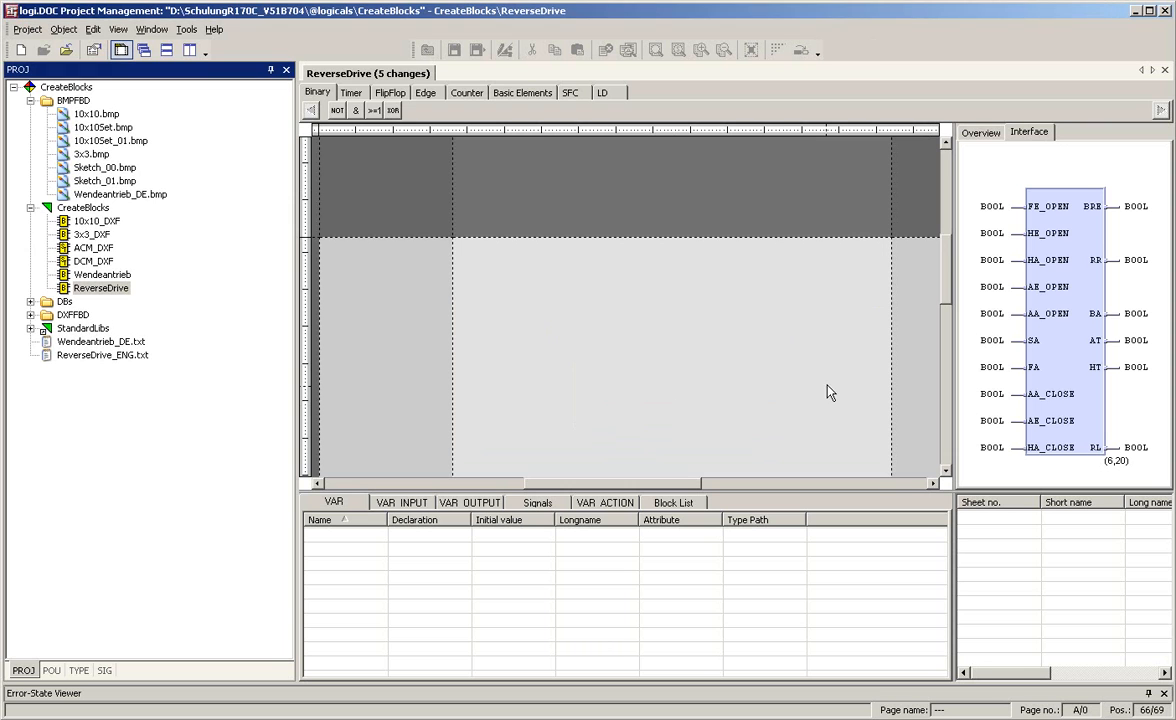
Increase the interface block's size to 6 by 21 units and review the VAR_INPUT and VAR_OUTPUT variables.
{"action": "left_click", "coordinate": [1027, 215]}
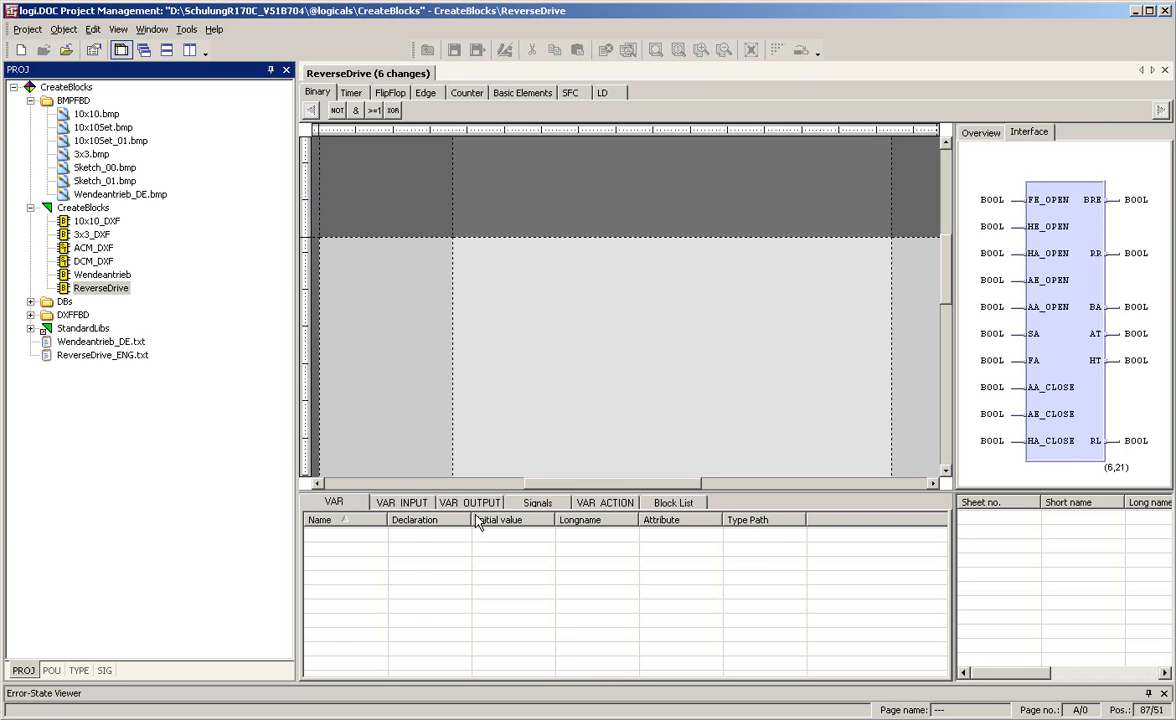
{"action": "left_click", "coordinate": [415, 504]}
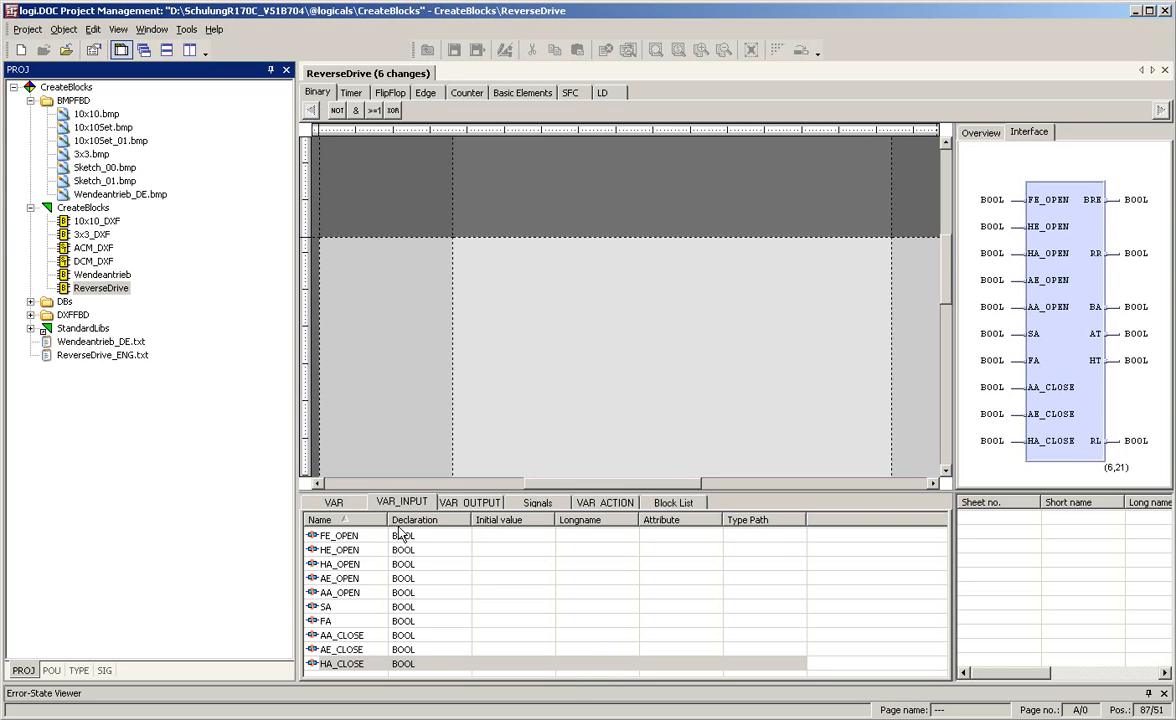
{"action": "left_click", "coordinate": [474, 505]}
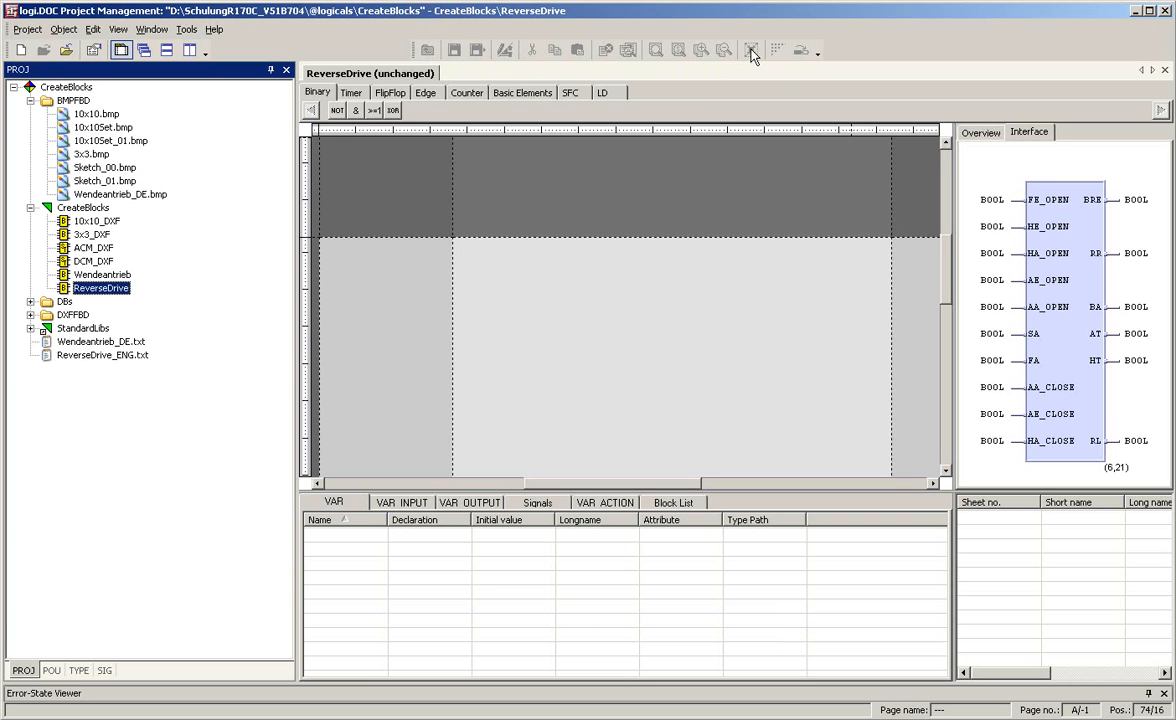
Enlarge the interface view and compare the ReverseDrive block's pins with the picture Wendeantrieb_DE.bmp.
{"action": "left_click", "coordinate": [752, 55]}
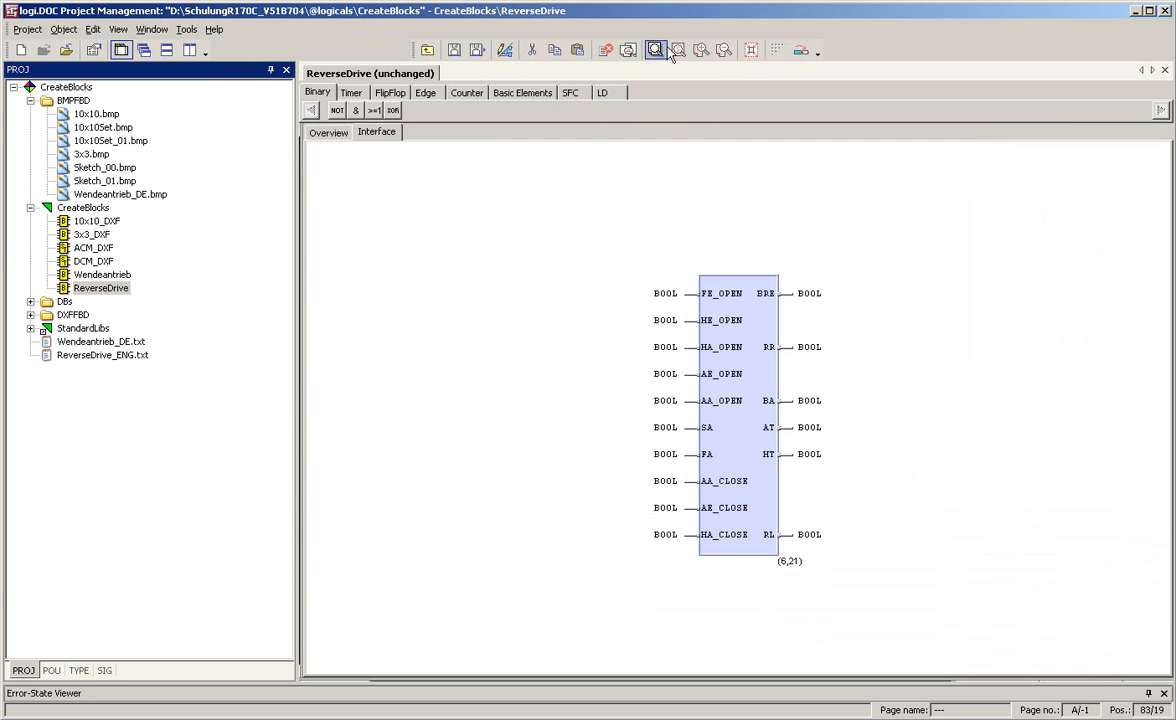
{"action": "left_click", "coordinate": [699, 49]}
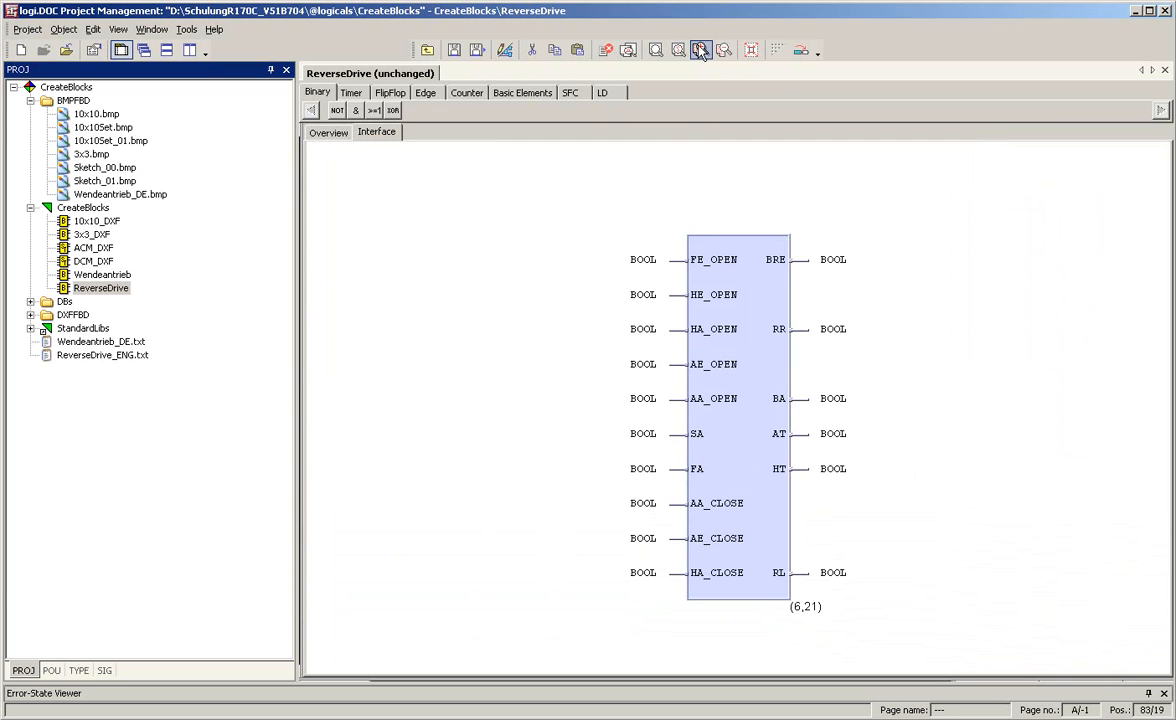
{"action": "left_click", "coordinate": [701, 50]}
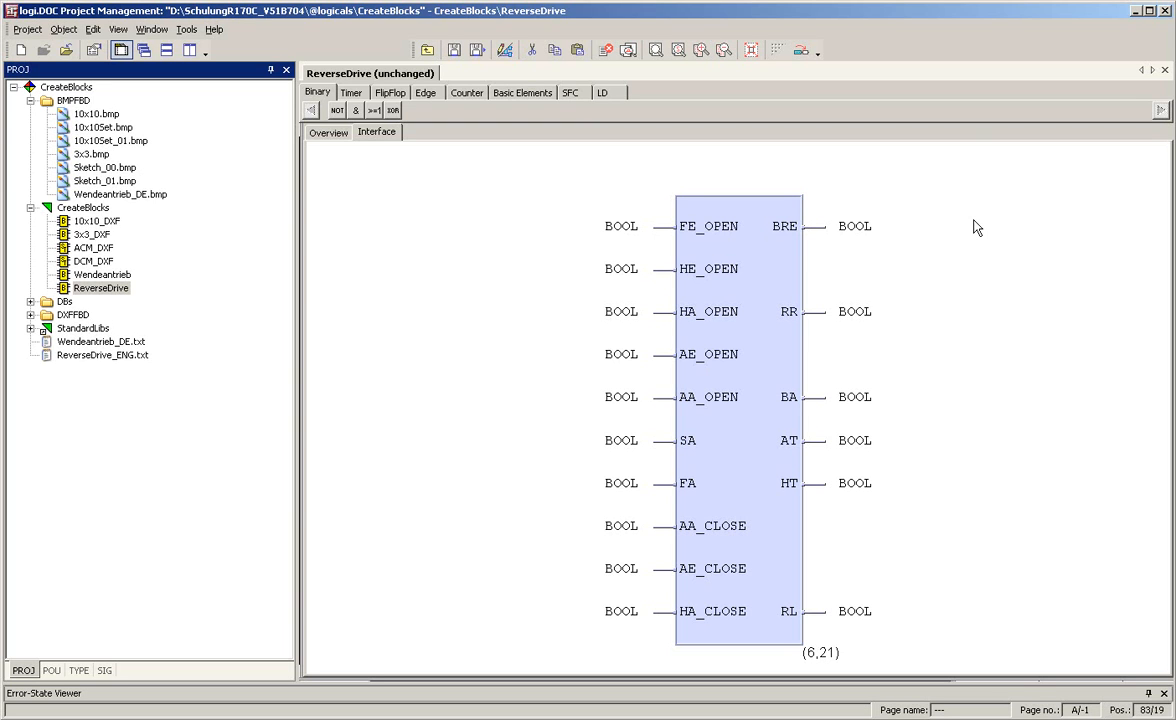
{"action": "left_click", "coordinate": [785, 245]}
{"action": "double_click", "coordinate": [143, 196]}
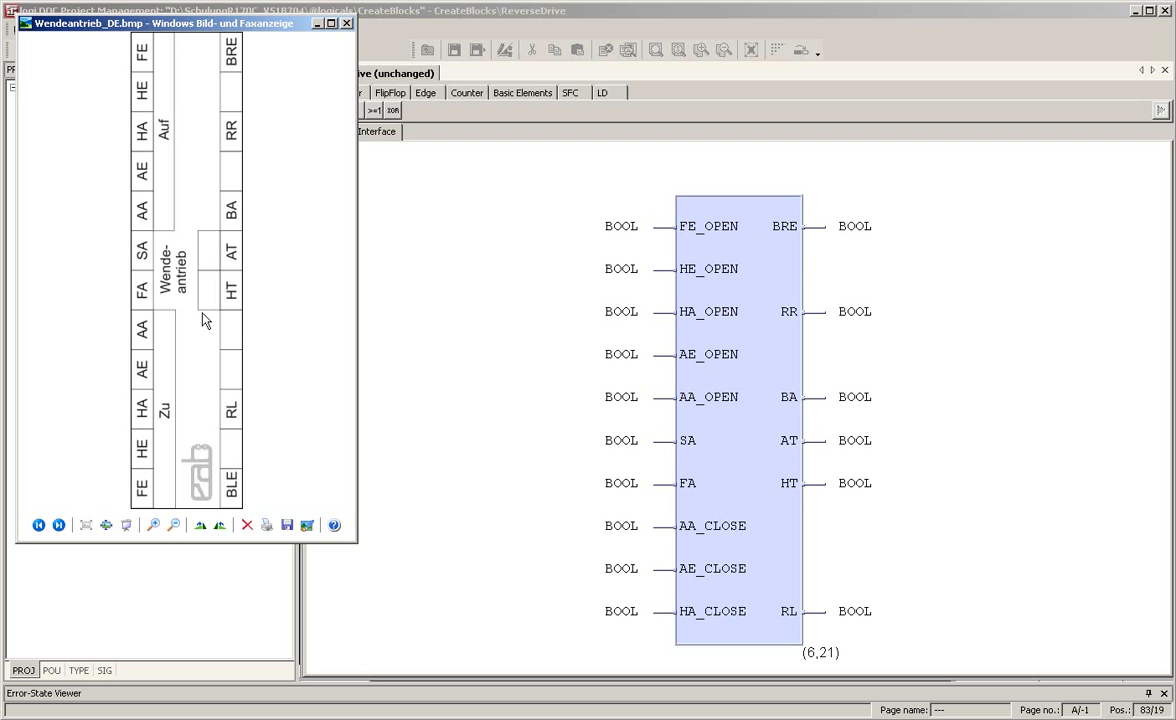
{"action": "left_click", "coordinate": [735, 308]}
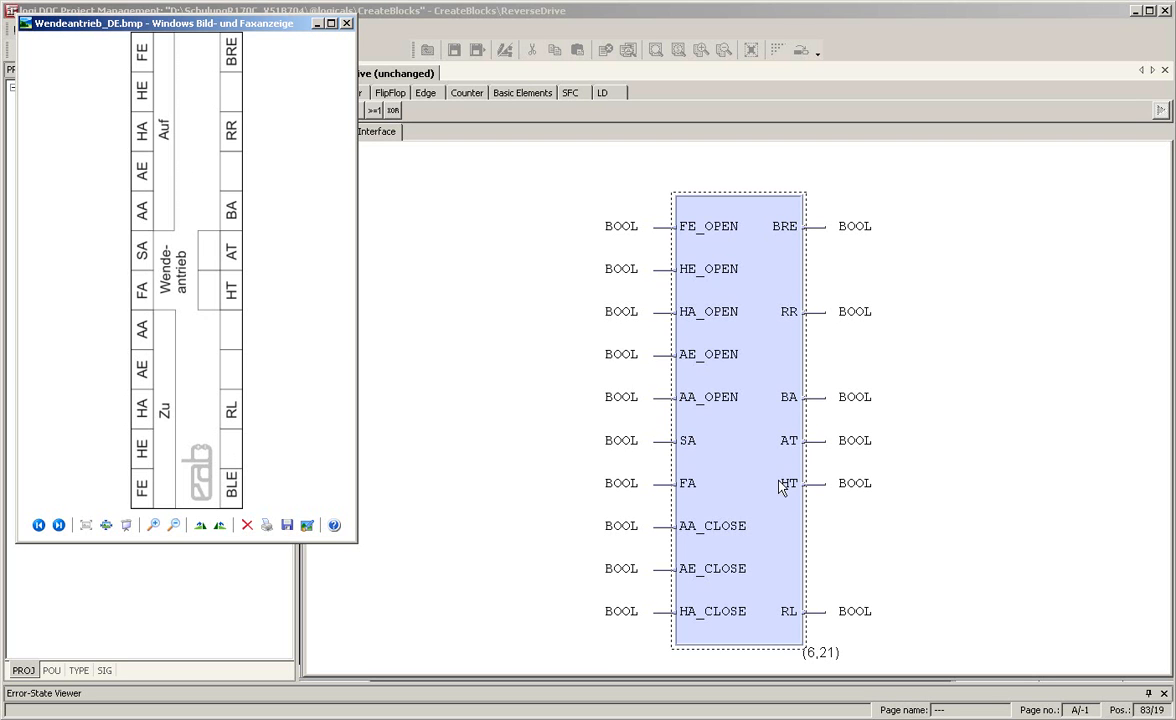
{"action": "left_click", "coordinate": [527, 257]}
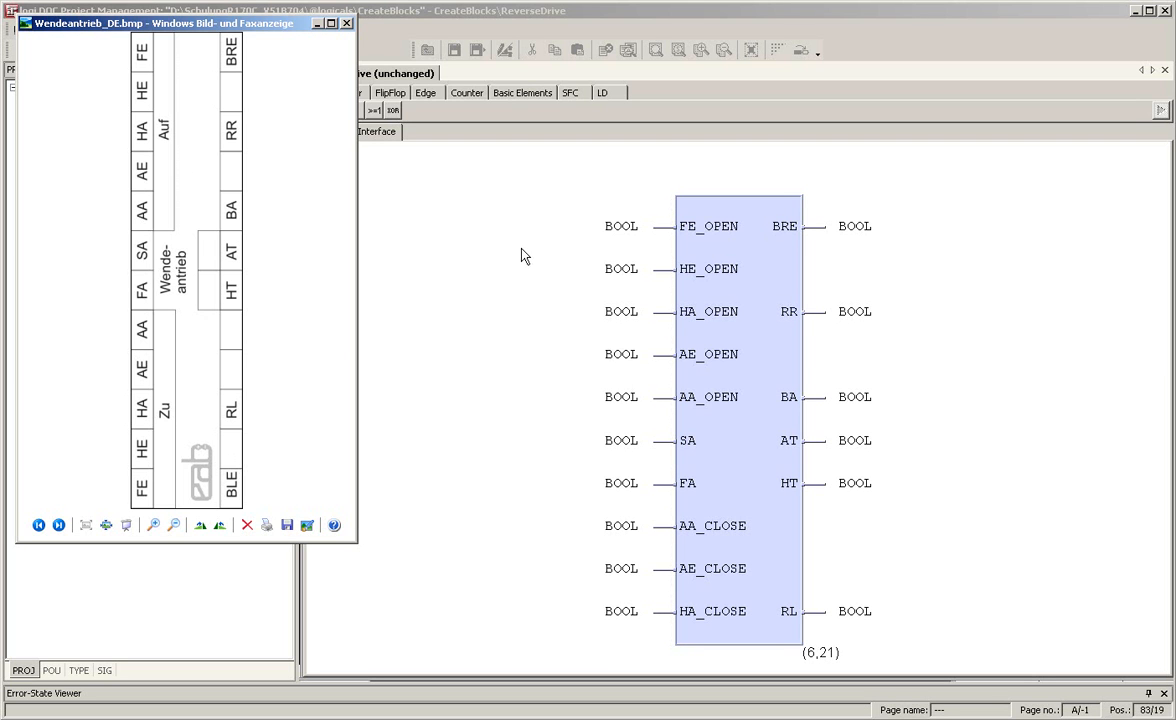
{"action": "left_click", "coordinate": [666, 298]}
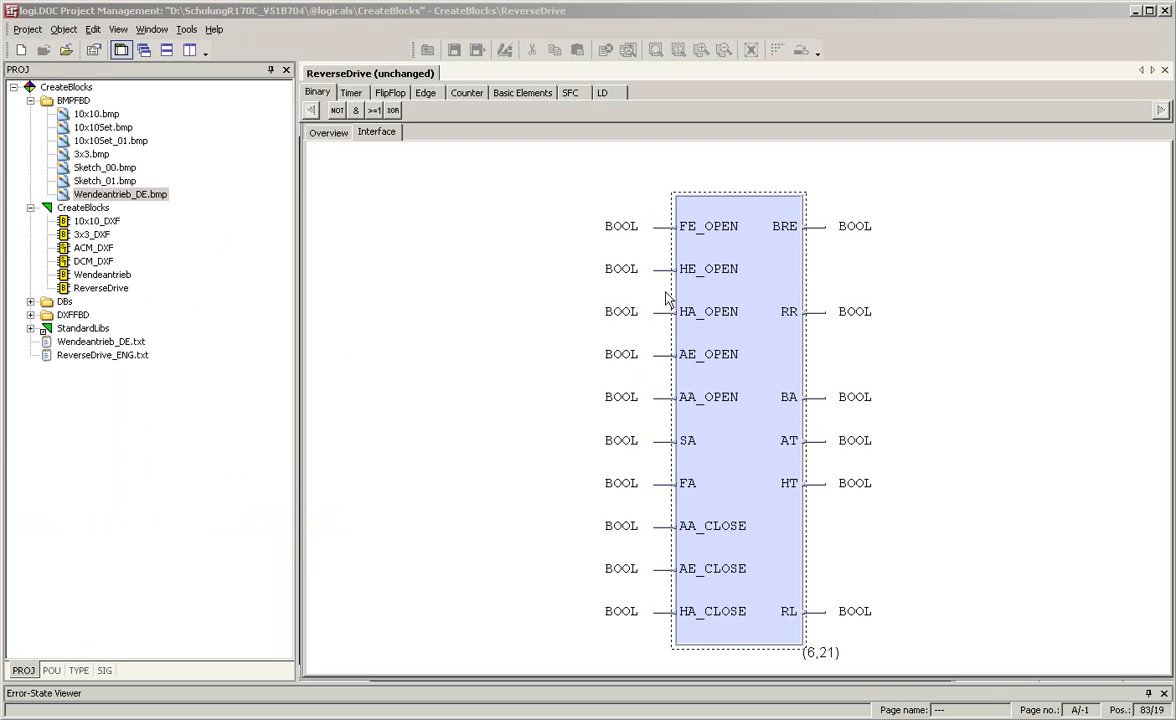
Assign the bitmap Wendeantrieb_DE.bmp as the interface graphic of ReverseDrive, with Adjust enabled at 100% of POU size.
{"action": "right_click", "coordinate": [744, 290]}
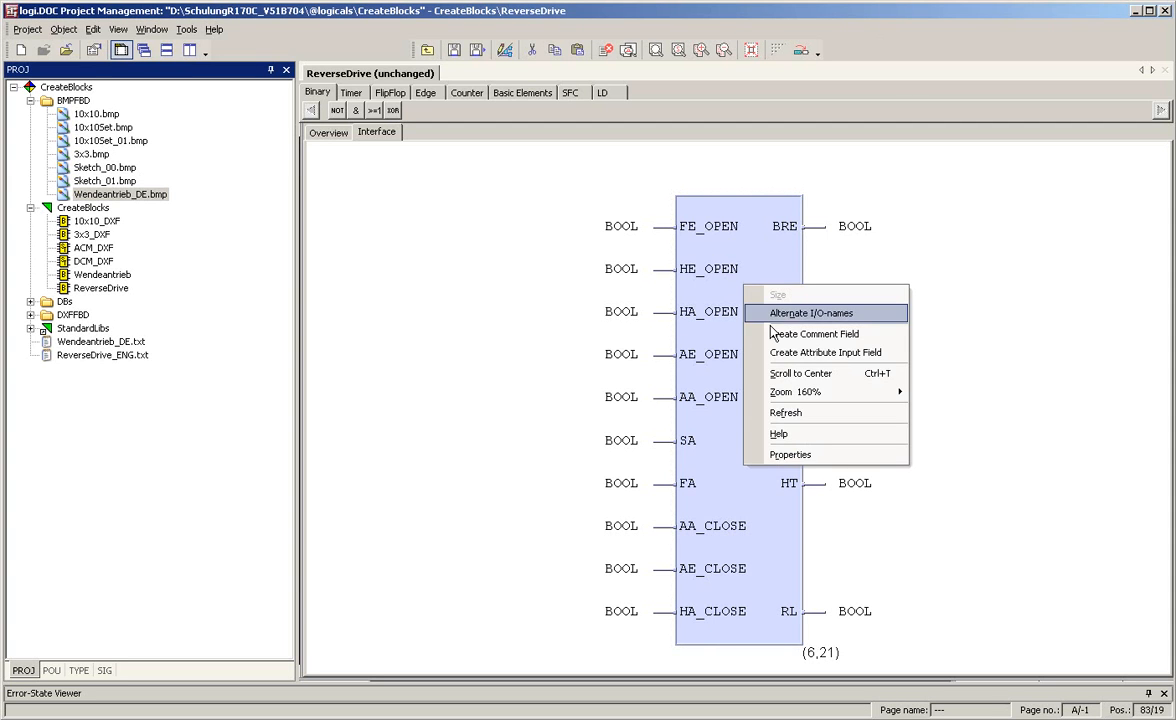
{"action": "left_click", "coordinate": [792, 455]}
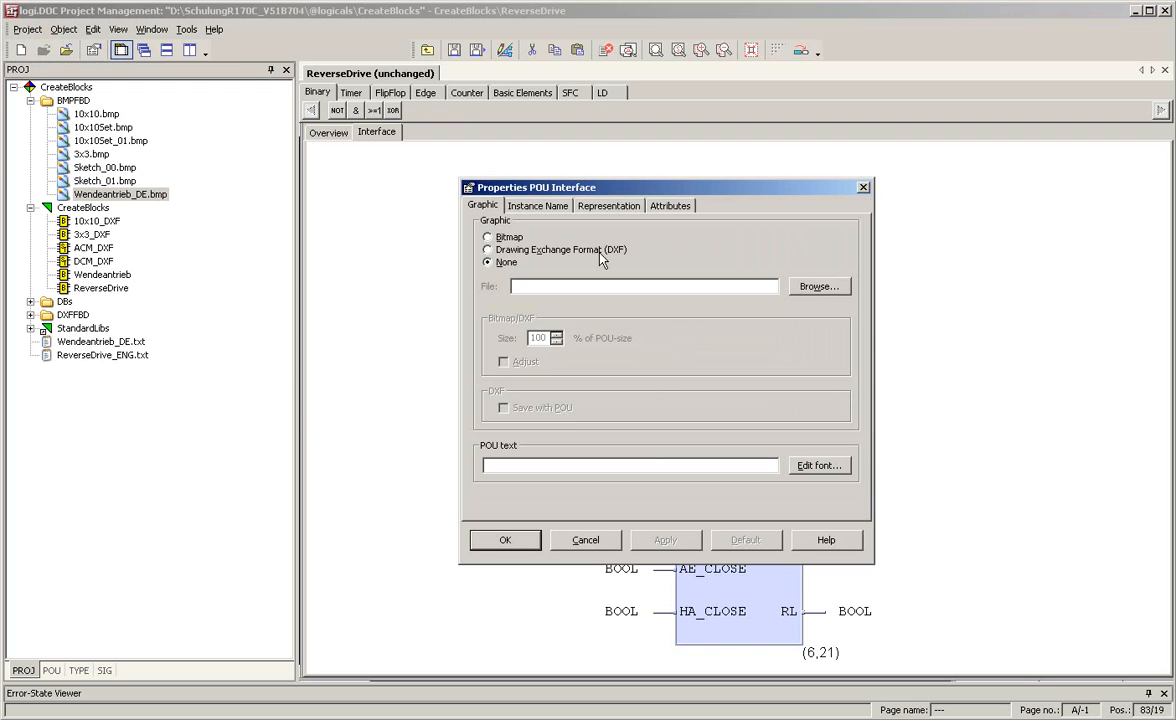
{"action": "left_click", "coordinate": [488, 238]}
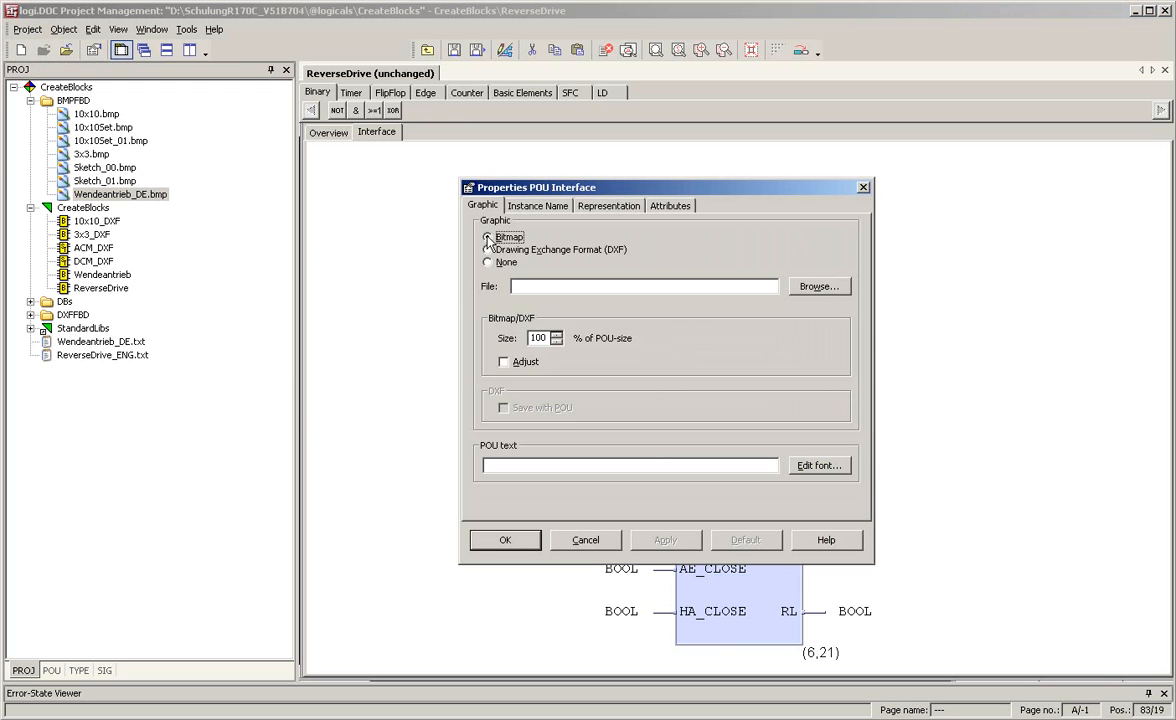
{"action": "left_click", "coordinate": [815, 288]}
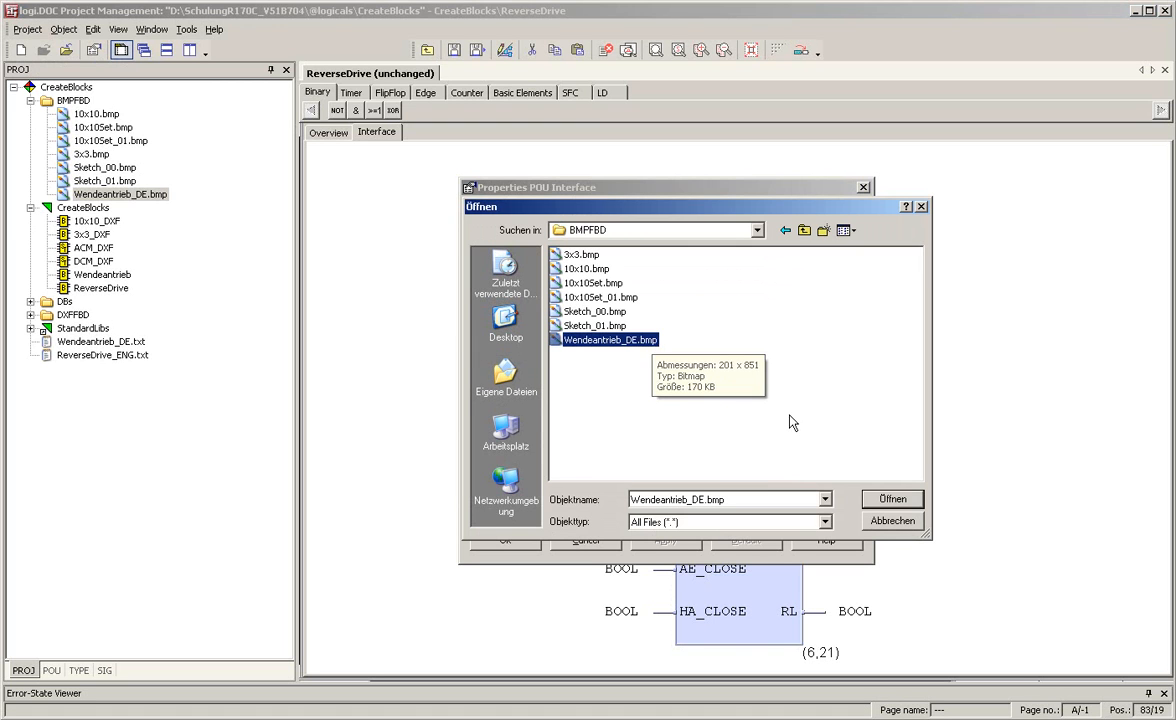
{"action": "left_click", "coordinate": [893, 500]}
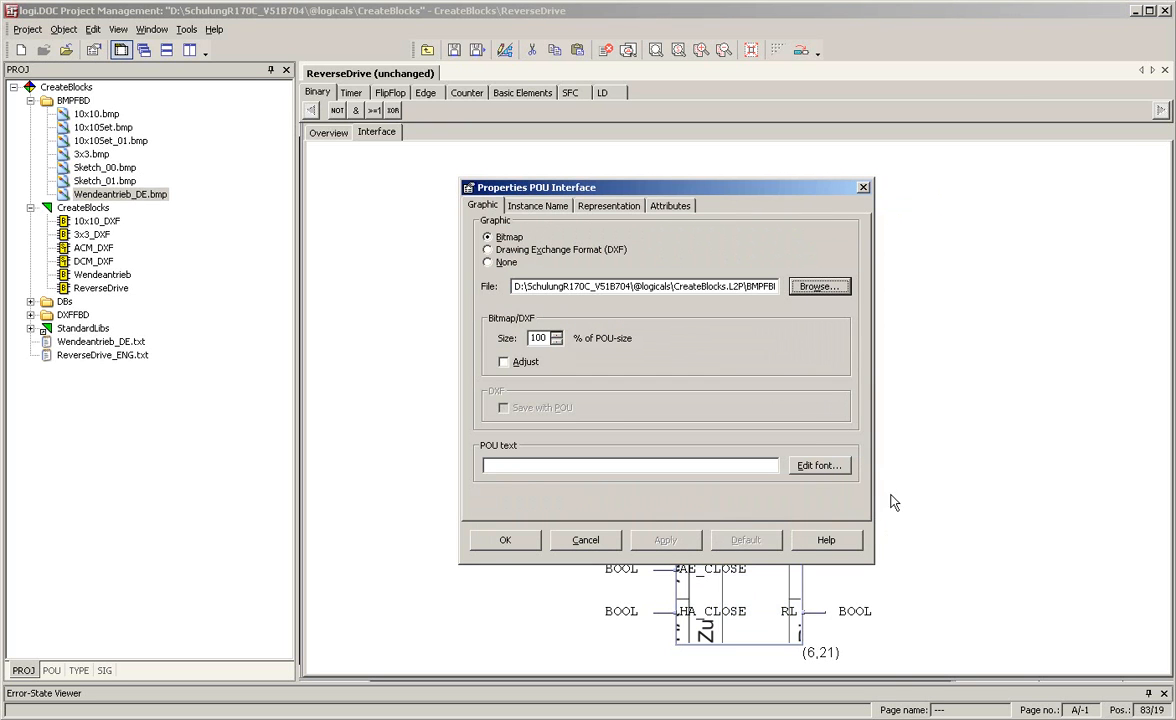
{"action": "left_click", "coordinate": [503, 361]}
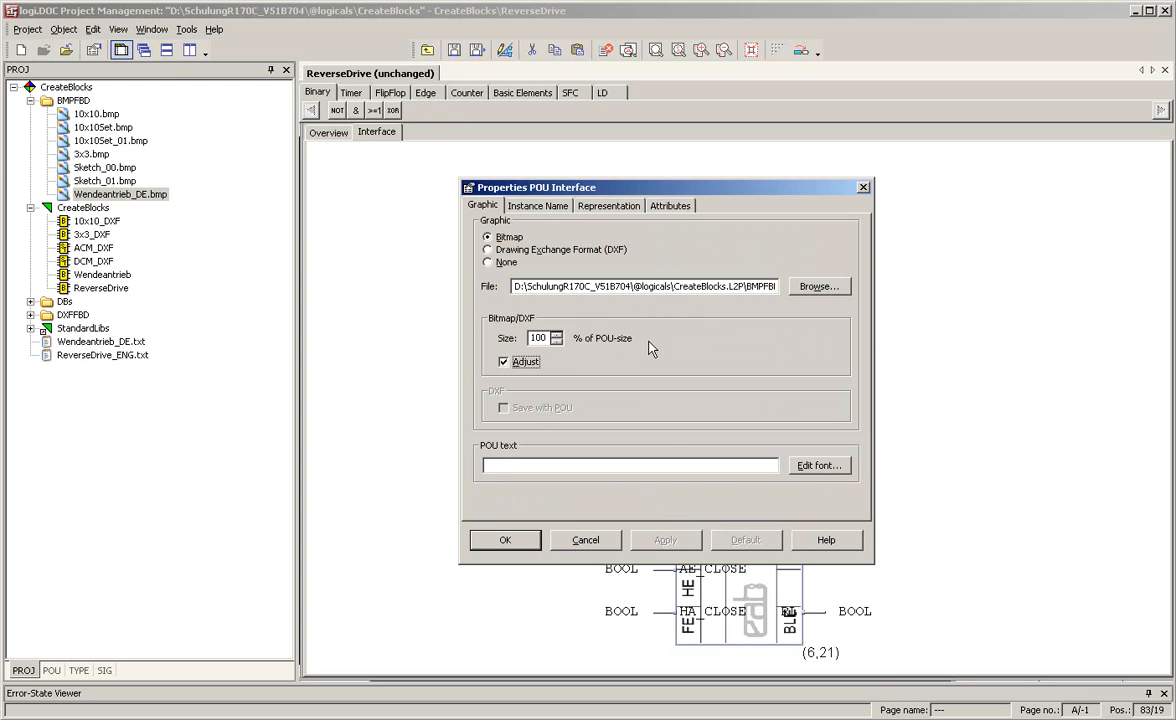
{"action": "key", "text": "Return"}
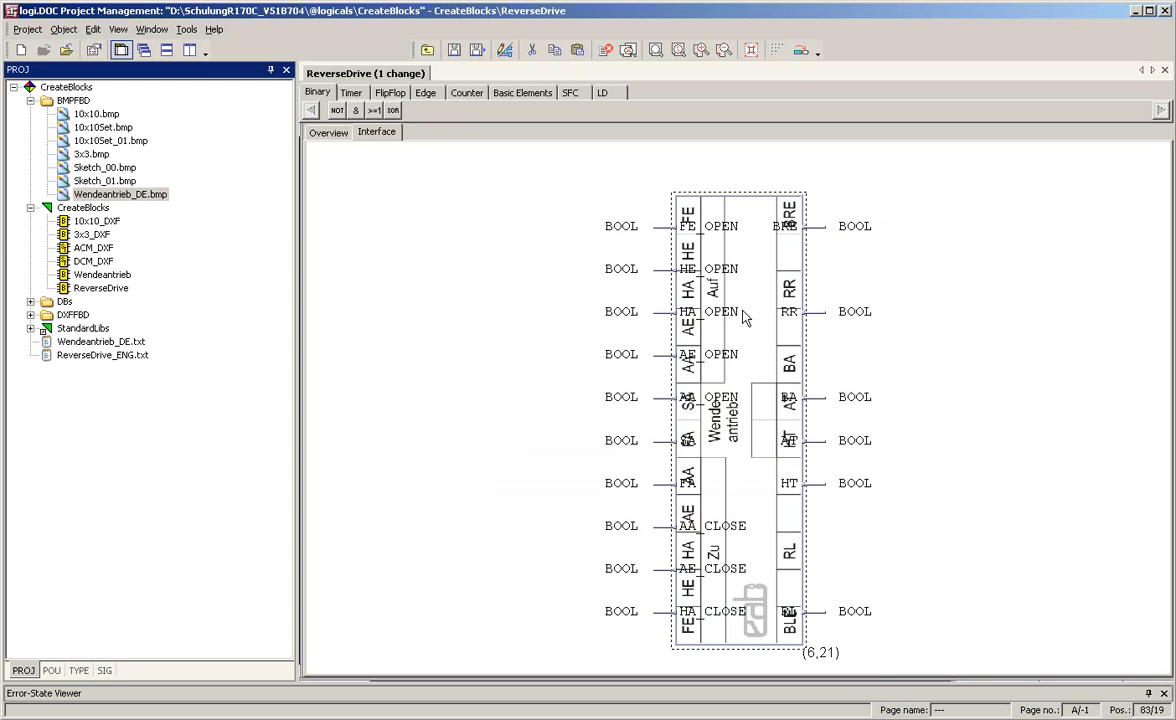
Switch the interface block to alternate I/O names and save the ReverseDrive function block.
{"action": "right_click", "coordinate": [757, 228]}
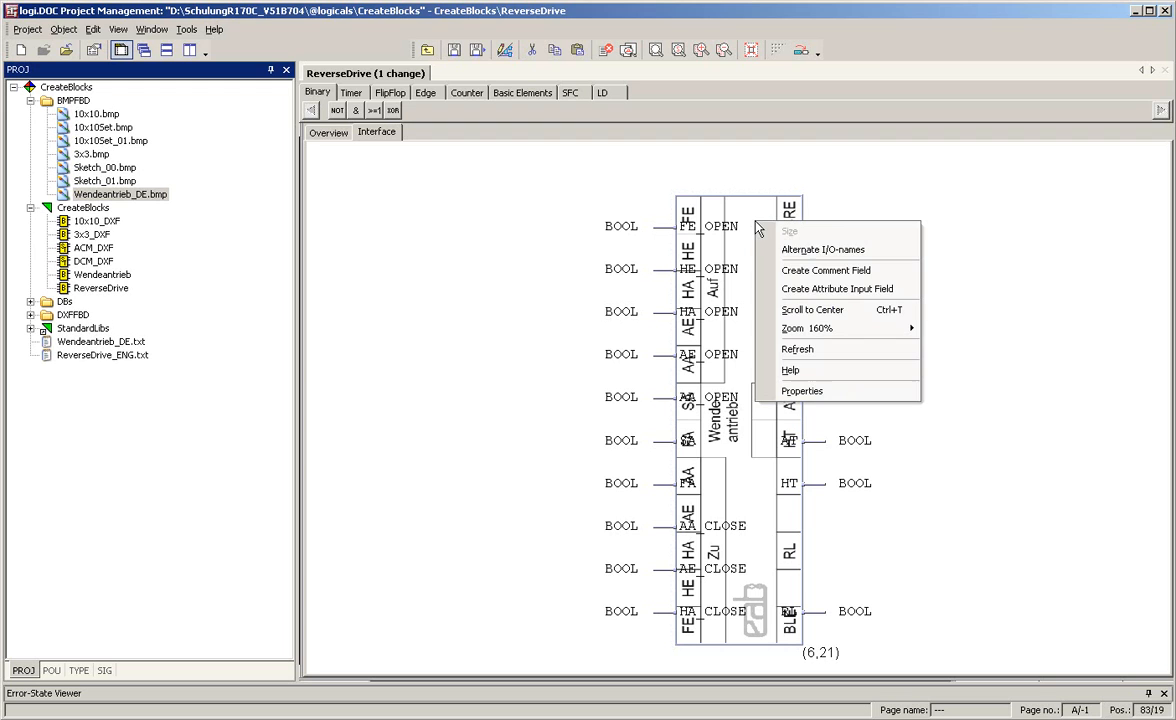
{"action": "left_click", "coordinate": [805, 252]}
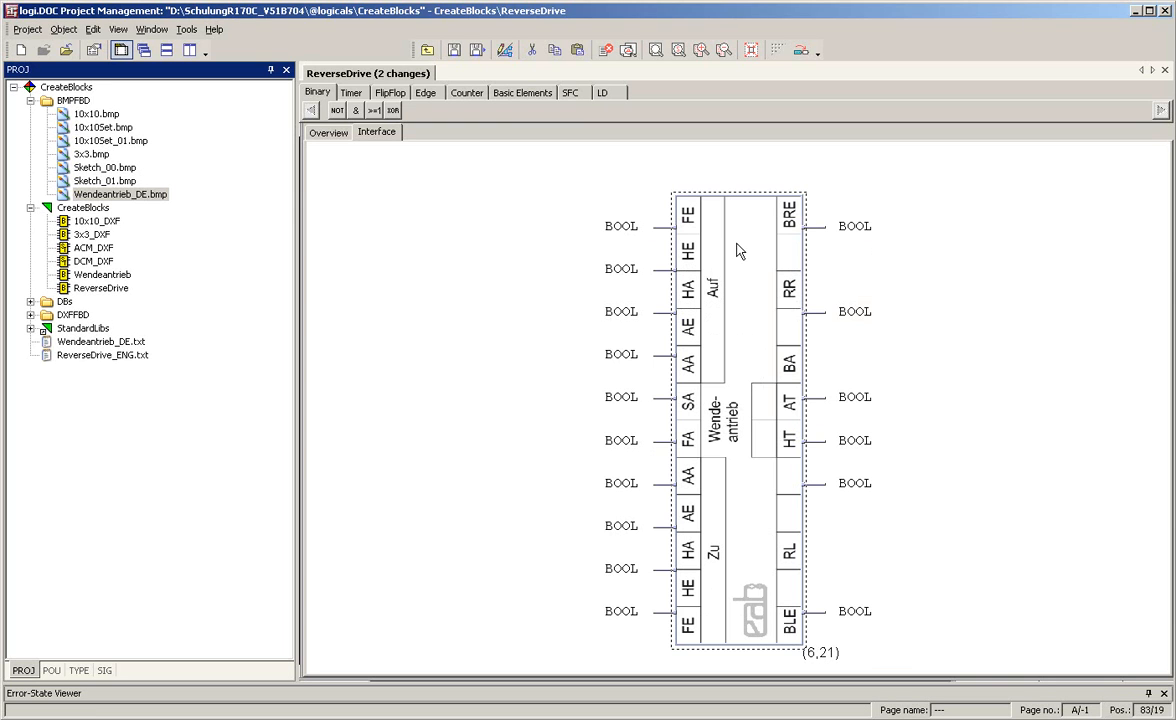
{"action": "left_click", "coordinate": [652, 200]}
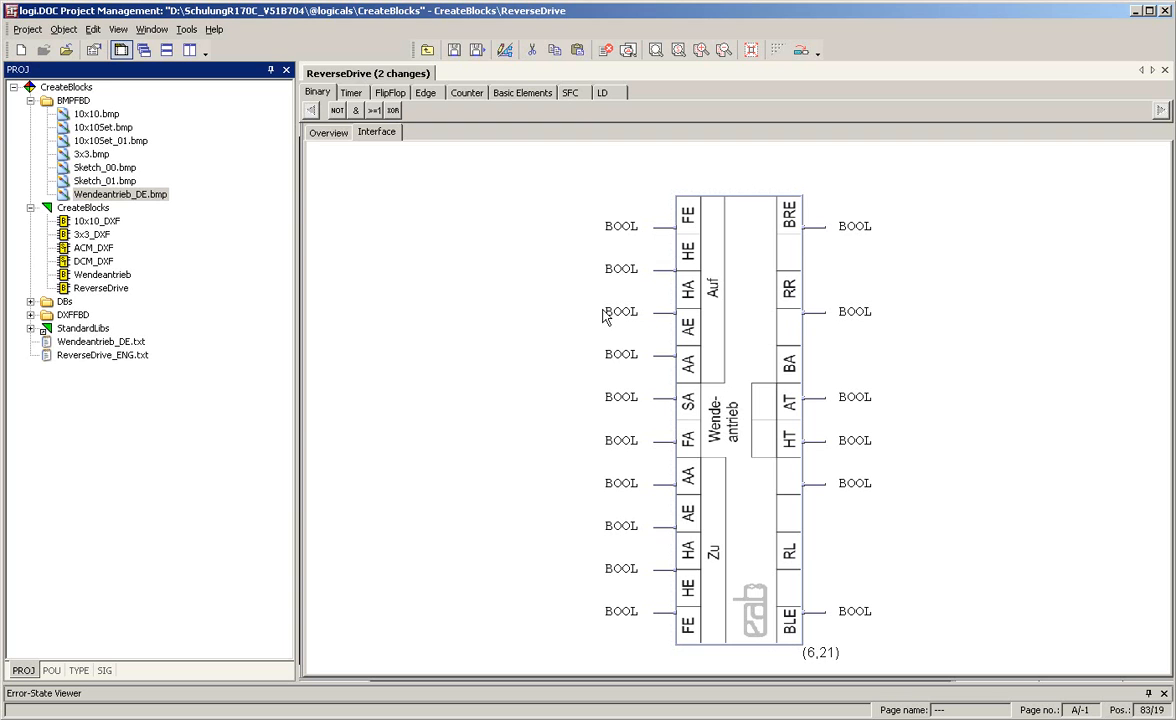
{"action": "left_click", "coordinate": [456, 52]}
{"action": "left_click", "coordinate": [731, 256]}
{"action": "left_click", "coordinate": [987, 358]}
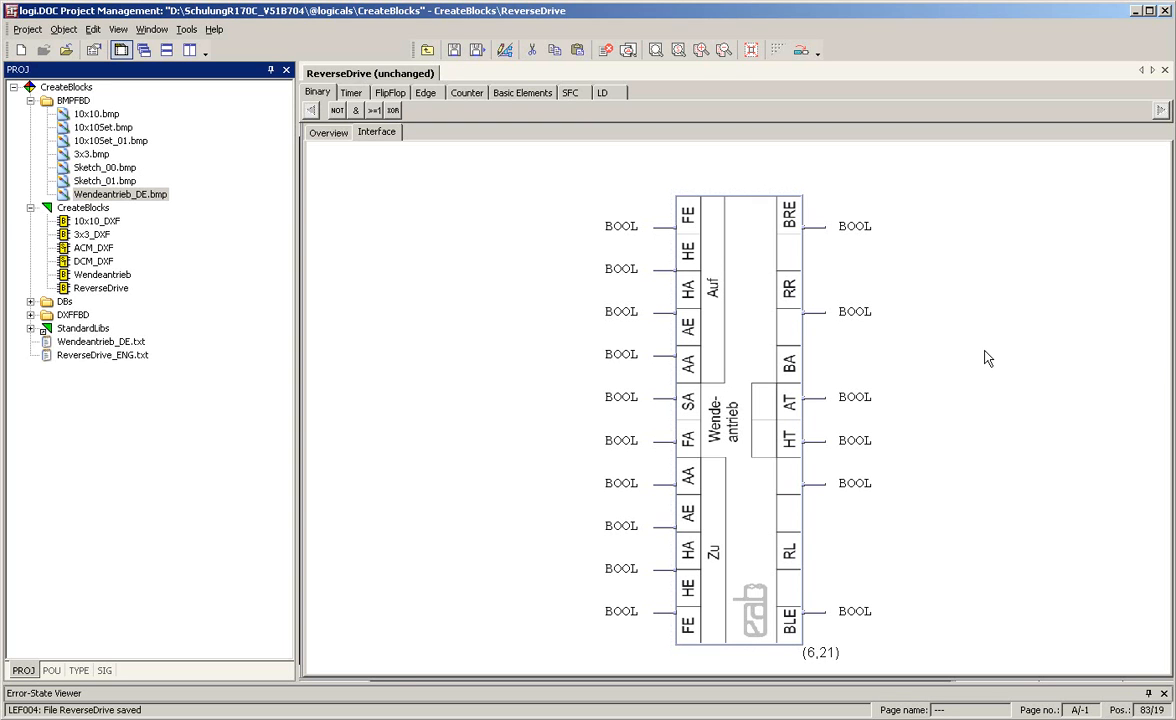